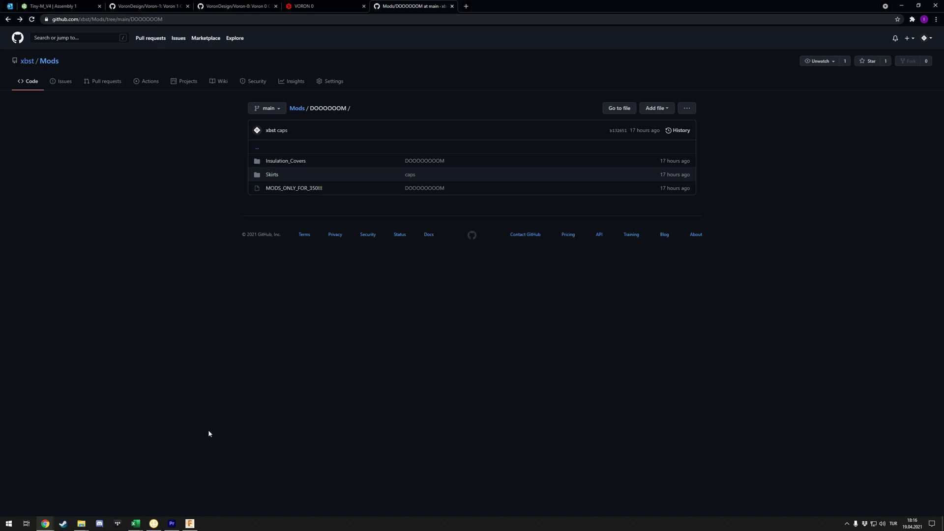
# - In Fusion 360, glance at the Top_Inner_Flanges v3 design, then return to Inner_bottom_flanges v5
pyautogui.click(189, 523)
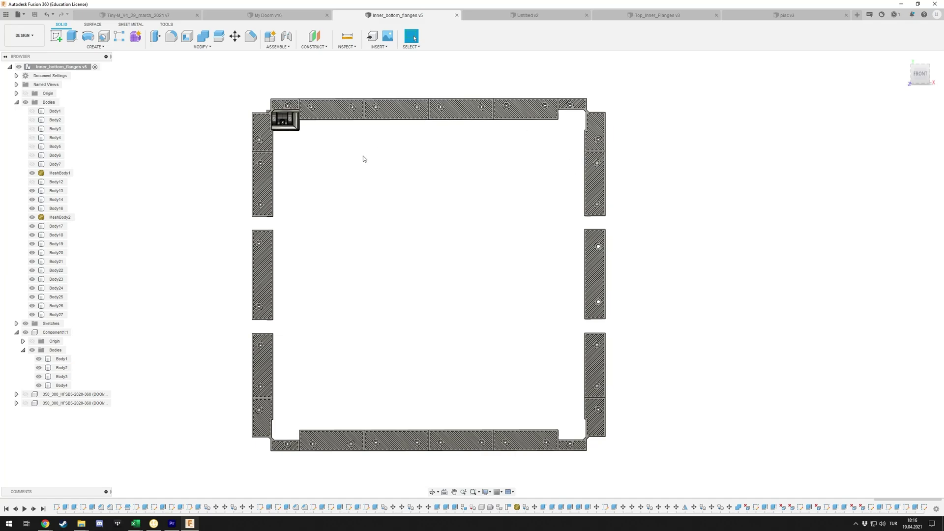
pyautogui.click(656, 15)
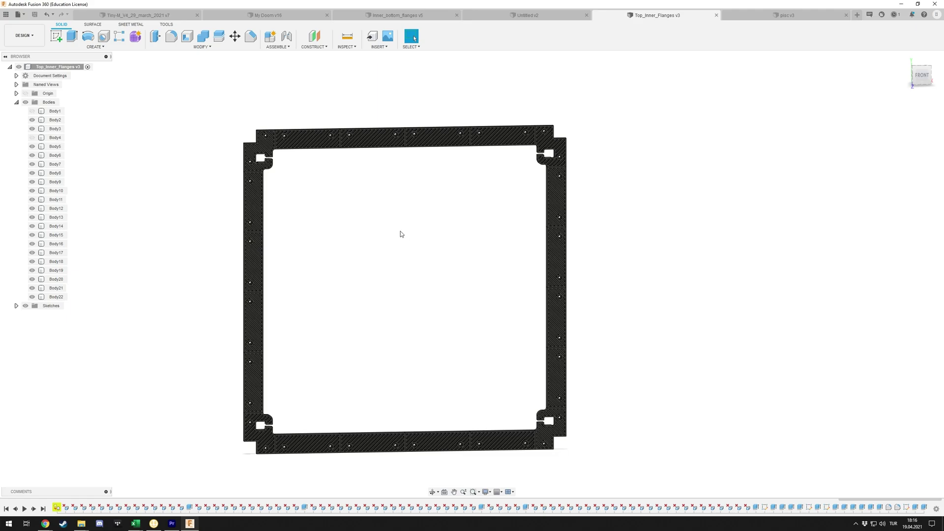
pyautogui.click(438, 15)
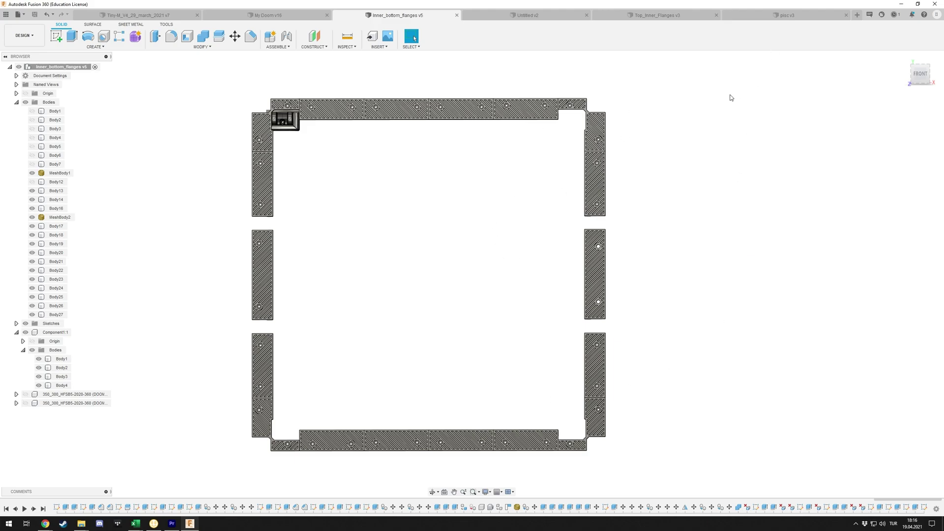
# - Open the Untitled v2 design and pan the skirt parts toward the lower right
pyautogui.click(533, 17)
pyautogui.moveTo(598, 227); pyautogui.dragTo(604, 232, button='middle')
pyautogui.moveTo(604, 231); pyautogui.dragTo(626, 259)
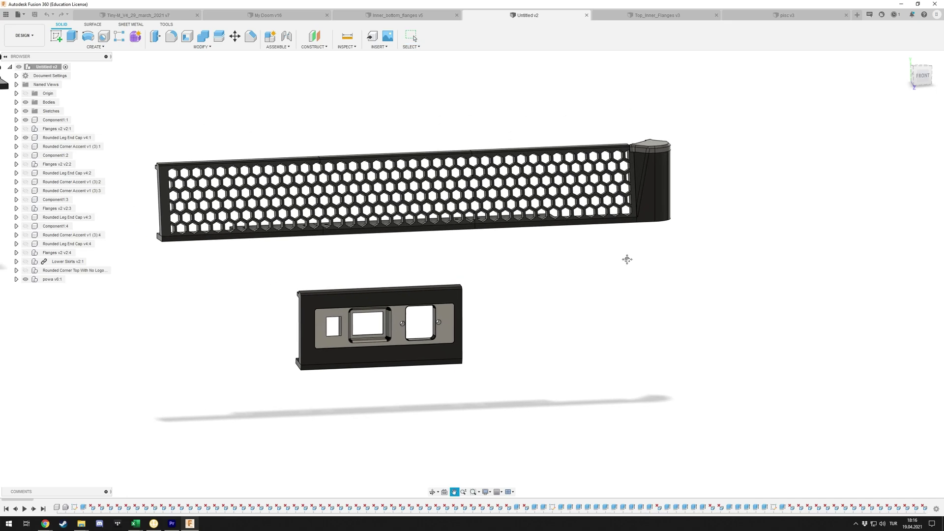
pyautogui.press('Escape')
pyautogui.moveTo(624, 268); pyautogui.dragTo(656, 295, button='middle')
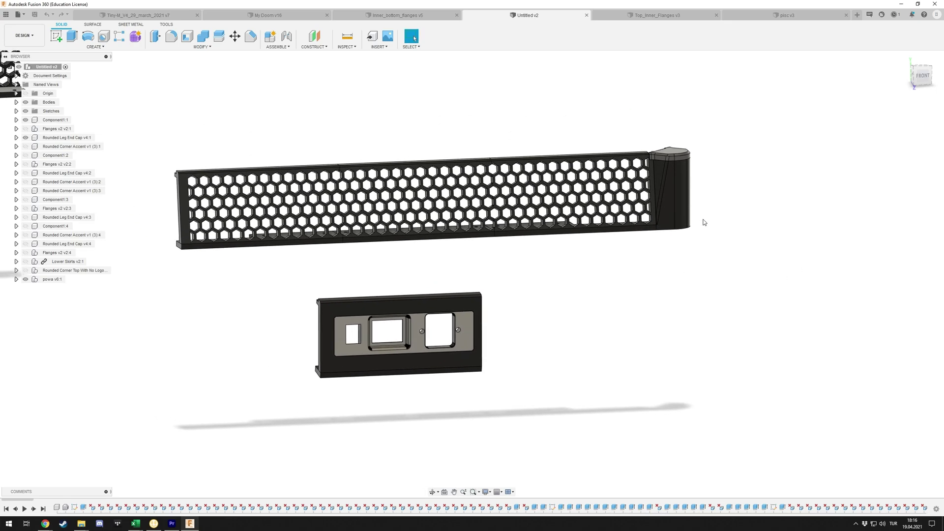
# - Orbit and zoom around the honeycomb skirt and bracket from isometric, front, below and top angles
pyautogui.keyDown('shift'); pyautogui.moveTo(706, 213); pyautogui.dragTo(720, 230, button='middle'); pyautogui.keyUp('shift')
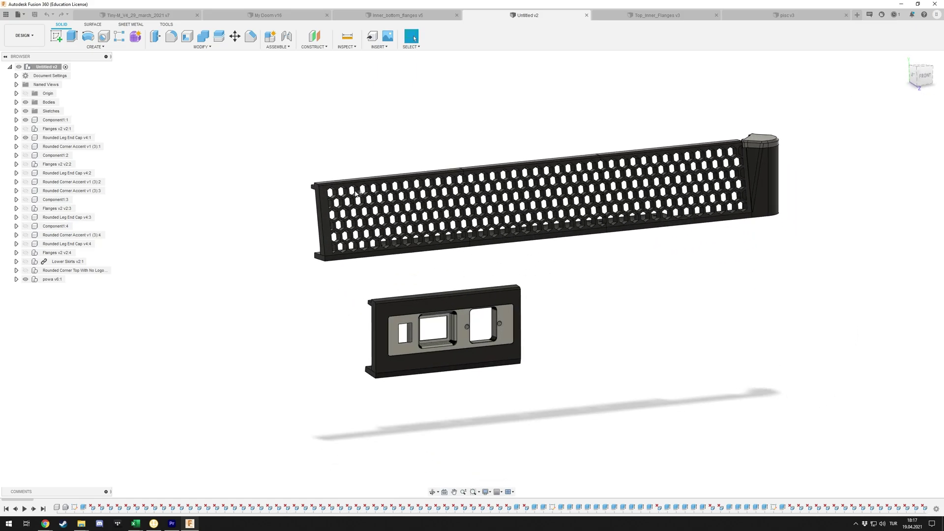
pyautogui.keyDown('shift'); pyautogui.moveTo(512, 261); pyautogui.dragTo(500, 259, button='middle'); pyautogui.keyUp('shift')
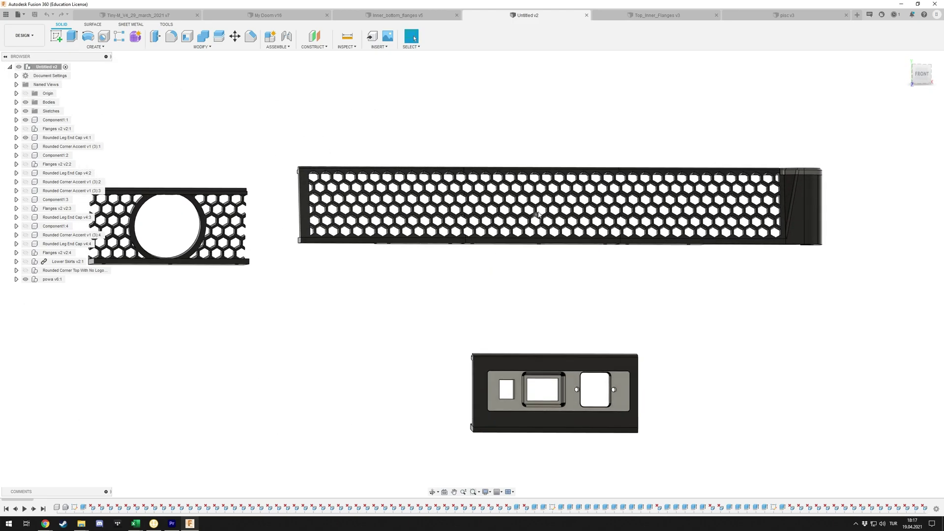
pyautogui.keyDown('shift'); pyautogui.moveTo(546, 123); pyautogui.dragTo(538, 145, button='middle'); pyautogui.keyUp('shift')
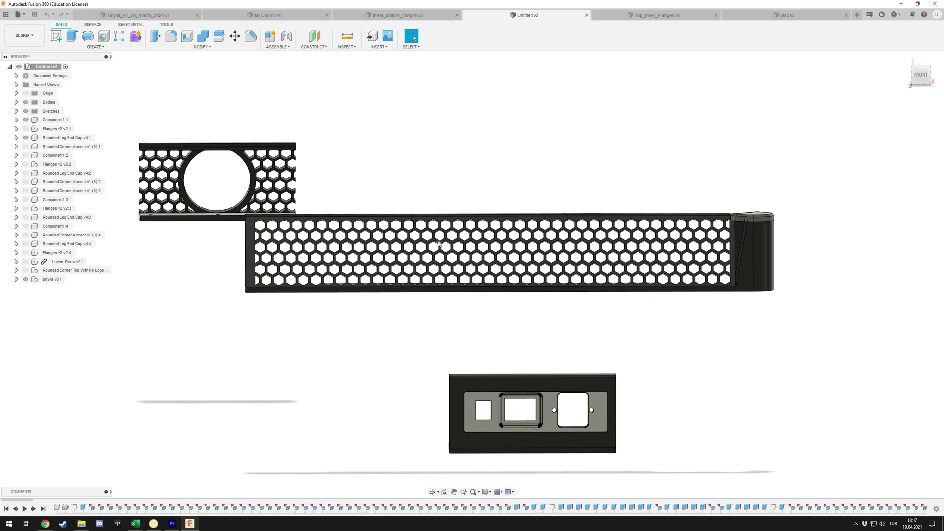
pyautogui.keyDown('shift'); pyautogui.moveTo(587, 181); pyautogui.dragTo(468, 106, button='middle'); pyautogui.keyUp('shift')
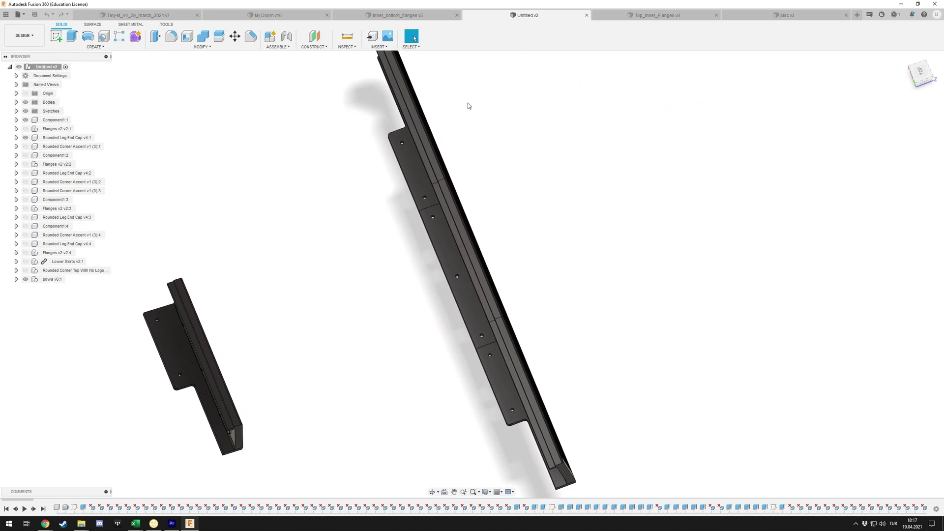
pyautogui.keyDown('shift'); pyautogui.moveTo(545, 308); pyautogui.dragTo(549, 363, button='middle'); pyautogui.keyUp('shift')
pyautogui.scroll(-2, 548, 349)
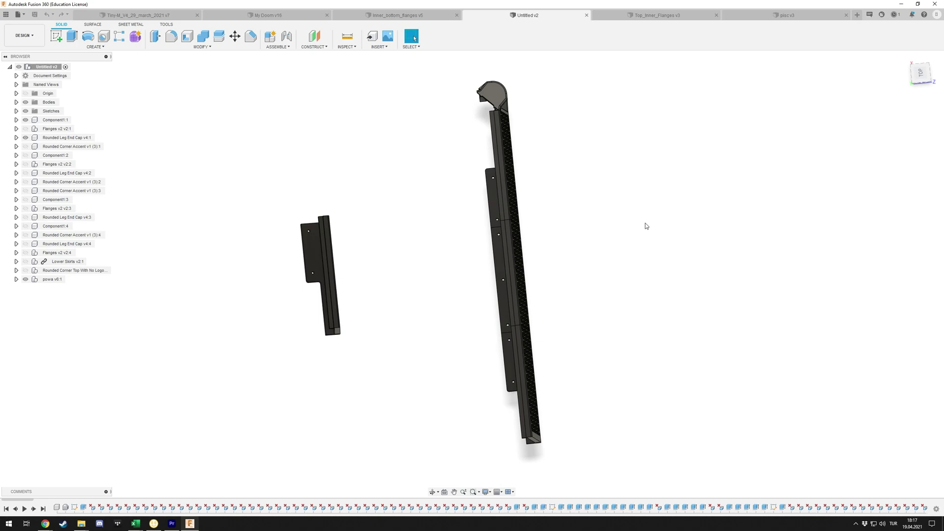
pyautogui.keyDown('shift'); pyautogui.moveTo(613, 223); pyautogui.dragTo(567, 195, button='middle'); pyautogui.keyUp('shift')
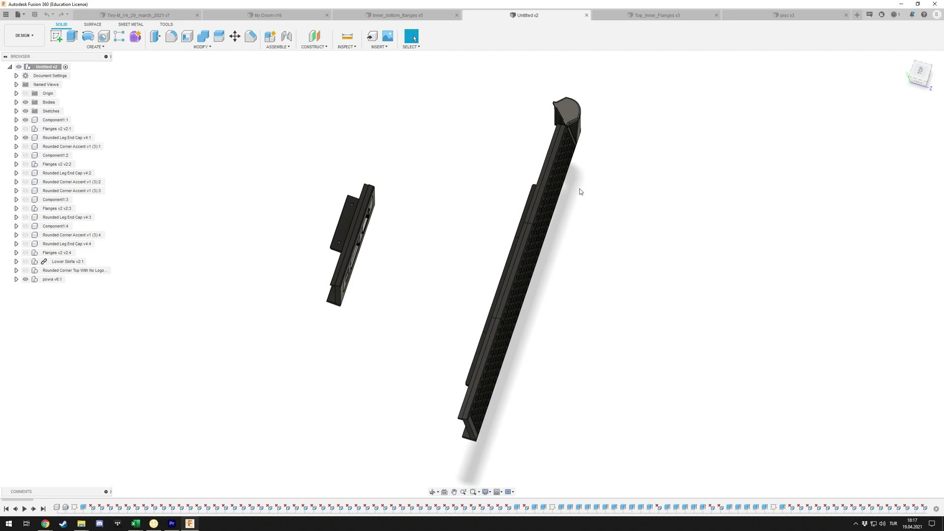
pyautogui.keyDown('shift'); pyautogui.moveTo(577, 192); pyautogui.dragTo(613, 196, button='middle'); pyautogui.keyUp('shift')
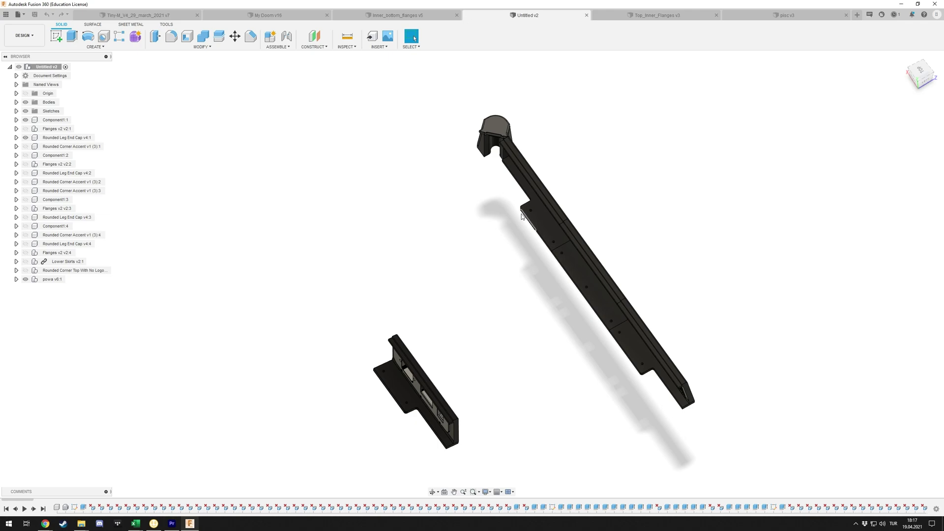
pyautogui.keyDown('shift'); pyautogui.moveTo(568, 256); pyautogui.dragTo(528, 226, button='middle'); pyautogui.keyUp('shift')
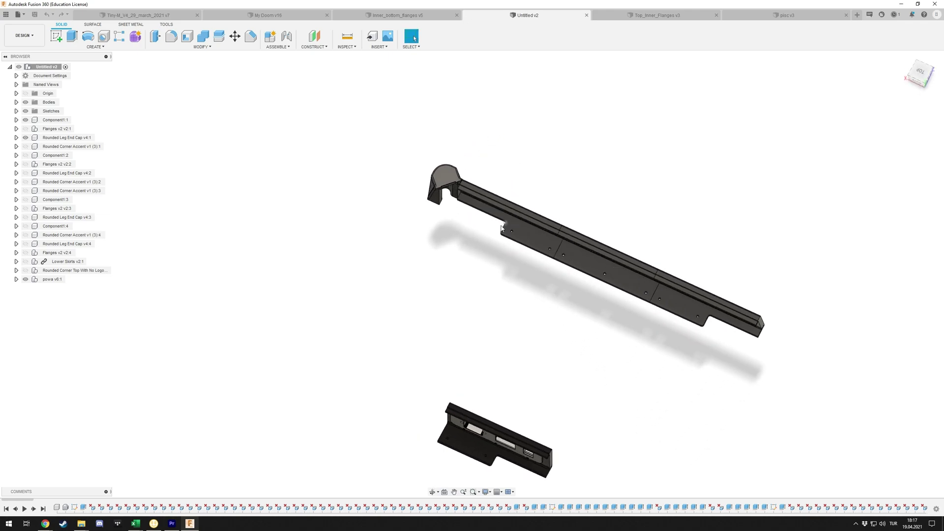
pyautogui.scroll(5, 522, 221)
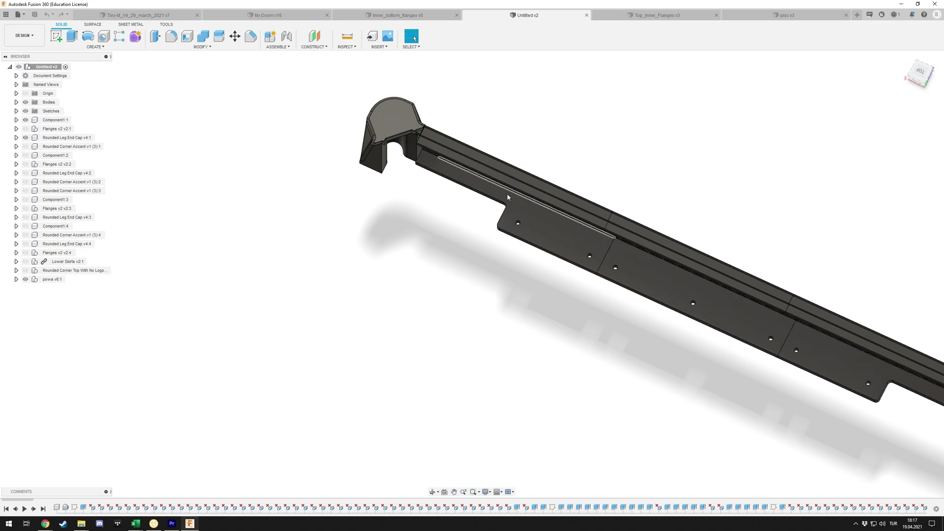
pyautogui.scroll(-5, 669, 213)
# - Orbit and zoom until the bracket panel with its port cutouts faces the camera front-on
pyautogui.keyDown('shift'); pyautogui.moveTo(634, 363); pyautogui.dragTo(516, 231, button='middle'); pyautogui.keyUp('shift')
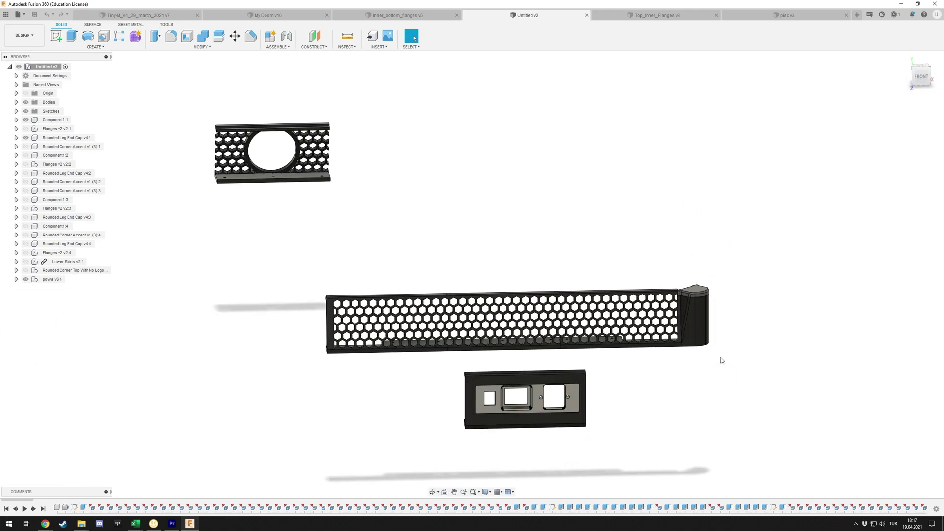
pyautogui.scroll(-3, 721, 358)
pyautogui.keyDown('shift'); pyautogui.moveTo(726, 285); pyautogui.dragTo(712, 287, button='middle'); pyautogui.keyUp('shift')
pyautogui.scroll(5, 536, 248)
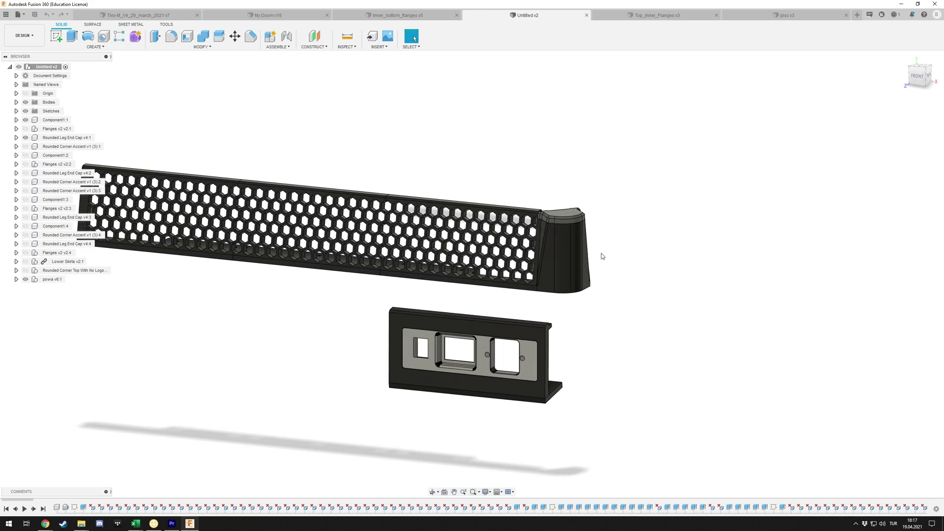
pyautogui.keyDown('shift'); pyautogui.moveTo(651, 258); pyautogui.dragTo(594, 262, button='middle'); pyautogui.keyUp('shift')
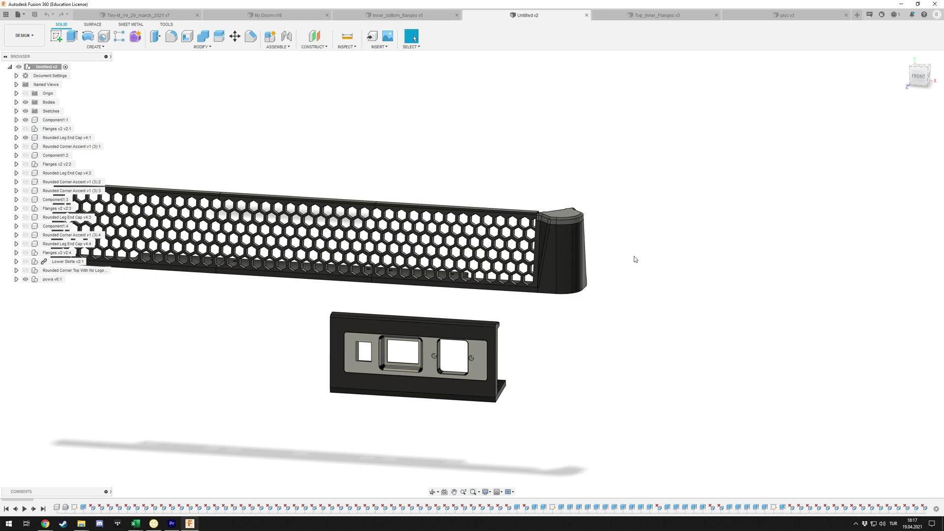
pyautogui.keyDown('shift'); pyautogui.moveTo(633, 259); pyautogui.dragTo(658, 281, button='middle'); pyautogui.keyUp('shift')
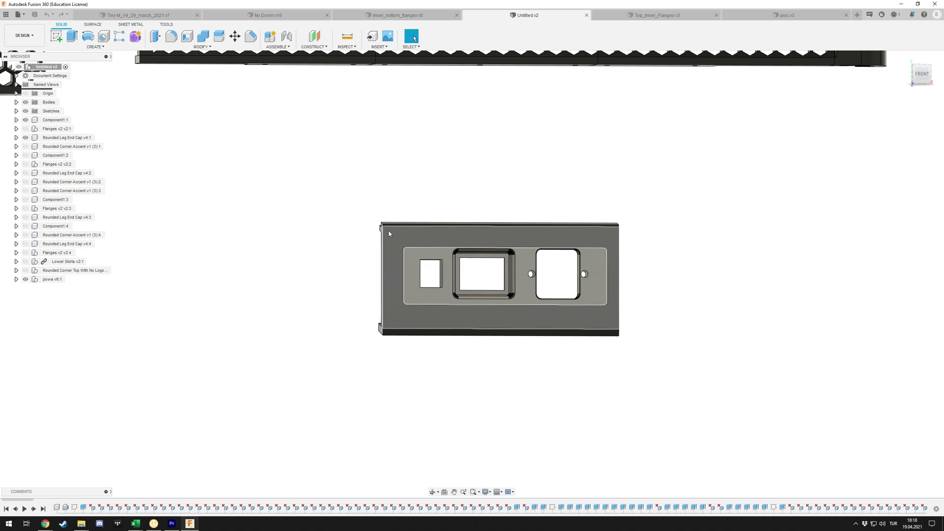
# - Zoom in and select the right mounting hole edge, reading its 2.35 mm radius
pyautogui.scroll(2, 540, 275)
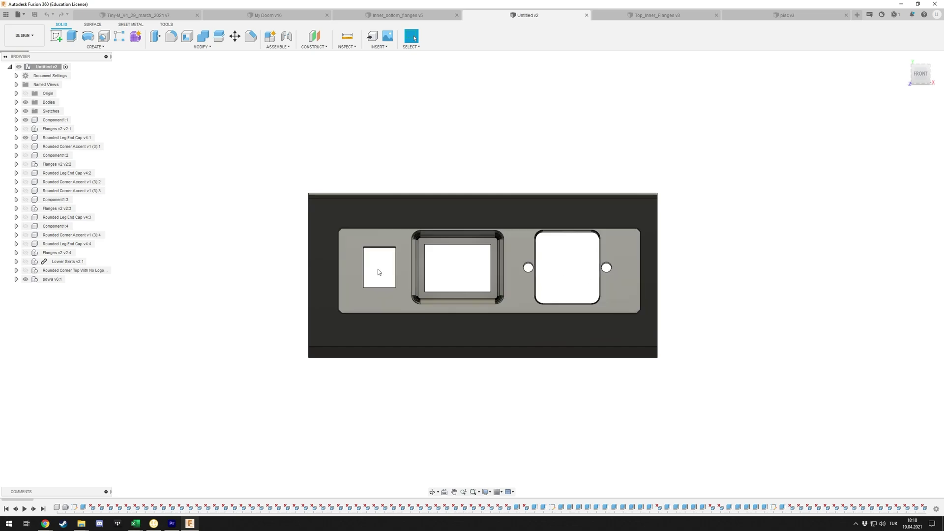
pyautogui.scroll(5, 614, 263)
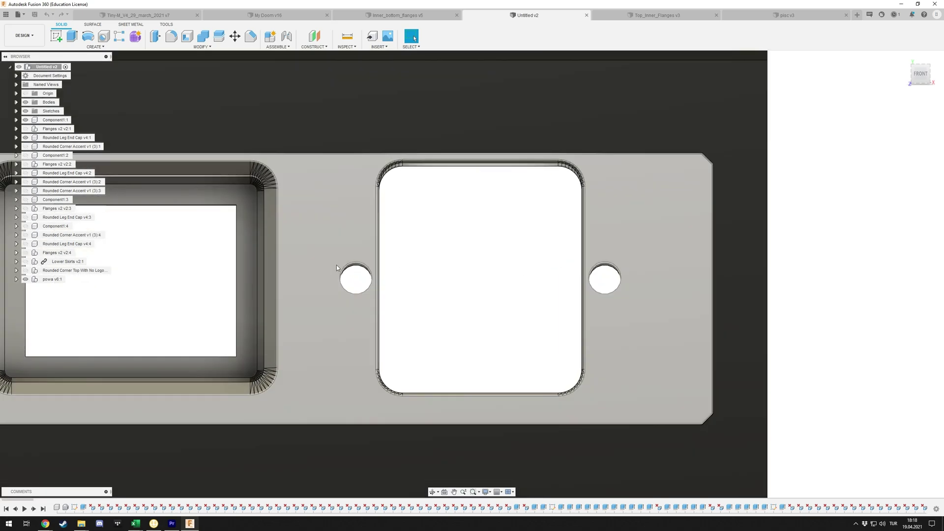
pyautogui.click(617, 268)
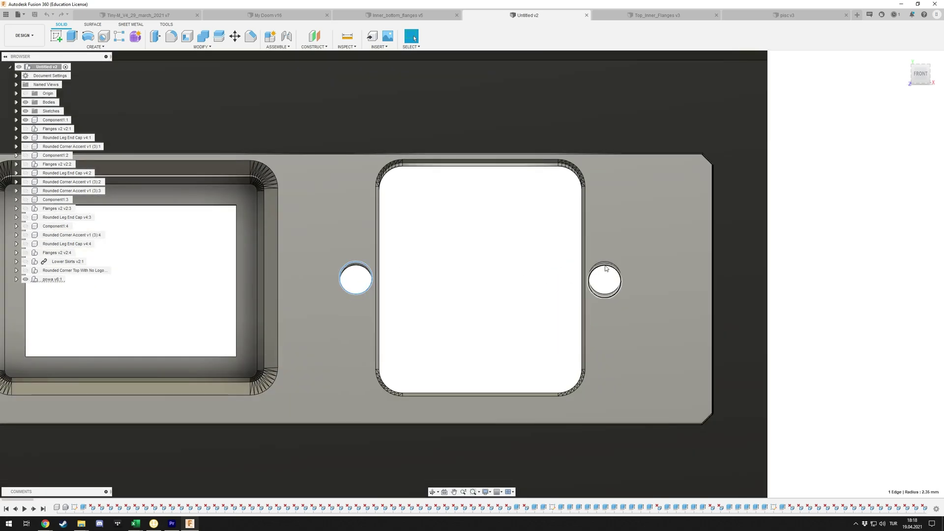
# - Zoom back out and orbit around to view the parts from the back
pyautogui.scroll(-6, 533, 270)
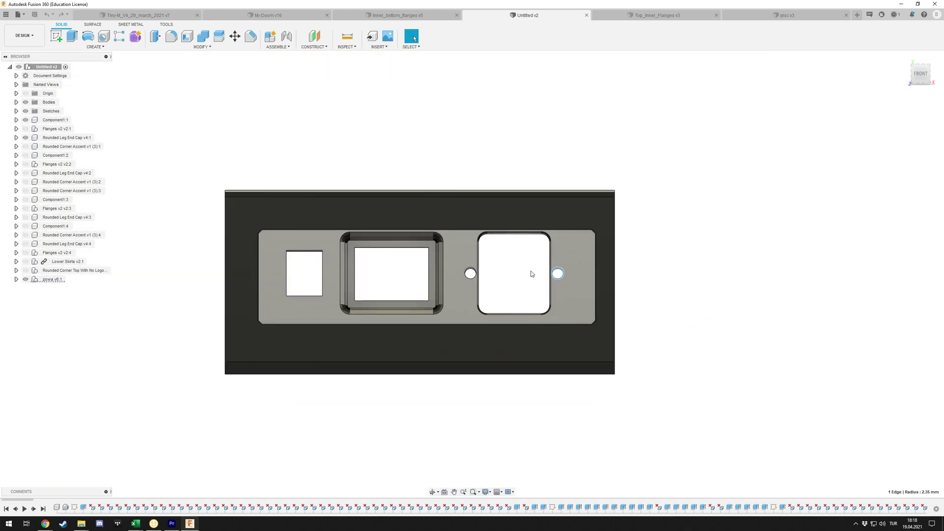
pyautogui.scroll(-2, 532, 275)
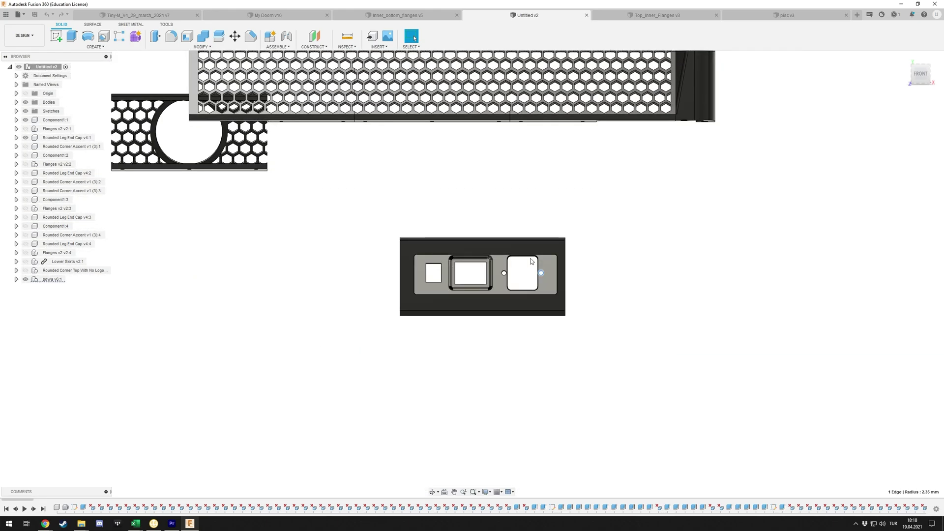
pyautogui.scroll(-2, 598, 280)
pyautogui.keyDown('shift'); pyautogui.moveTo(406, 240); pyautogui.dragTo(528, 252, button='middle'); pyautogui.keyUp('shift')
# - Zoom in and centre the short honeycomb panel with the round fan opening
pyautogui.scroll(3, 721, 293)
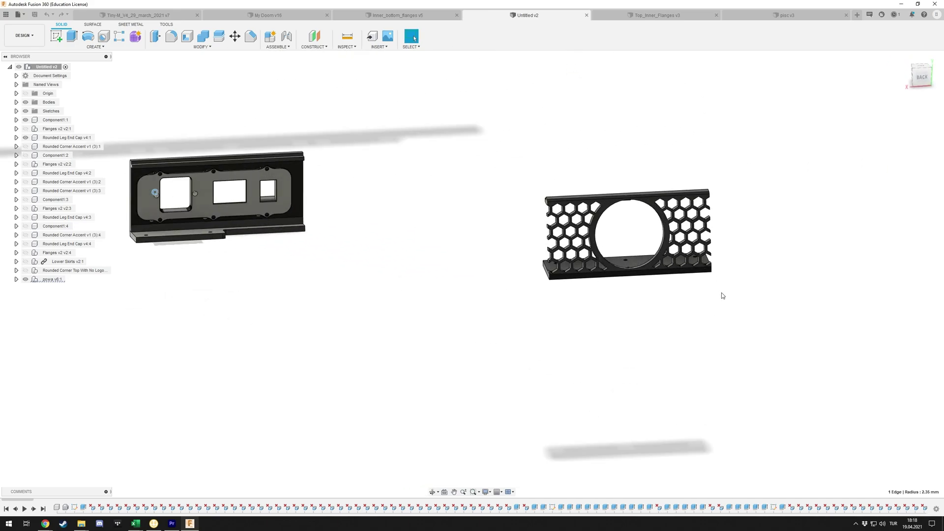
pyautogui.moveTo(721, 293); pyautogui.dragTo(563, 297, button='middle')
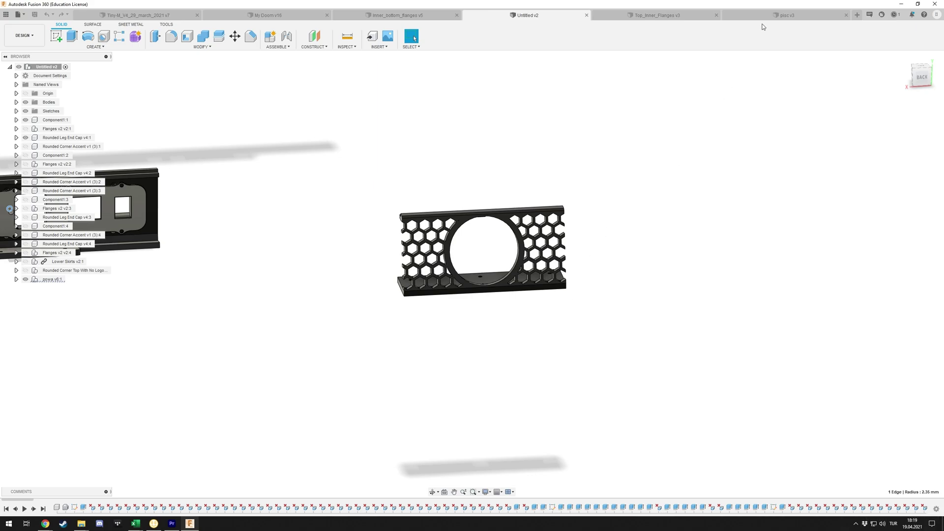
# - Switch to the pisc v3 design and orbit to the front of the stand holding pi_screen
pyautogui.click(785, 15)
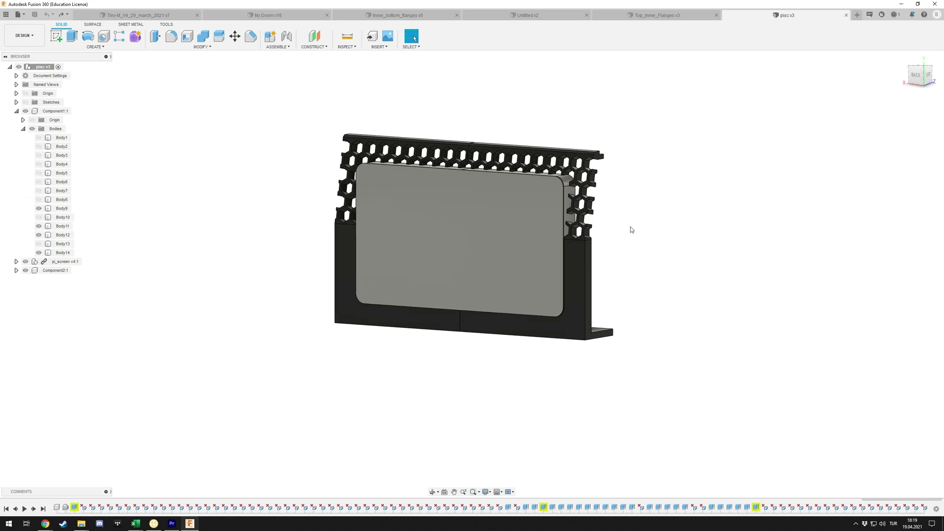
pyautogui.keyDown('shift'); pyautogui.moveTo(631, 229); pyautogui.dragTo(653, 243, button='middle'); pyautogui.keyUp('shift')
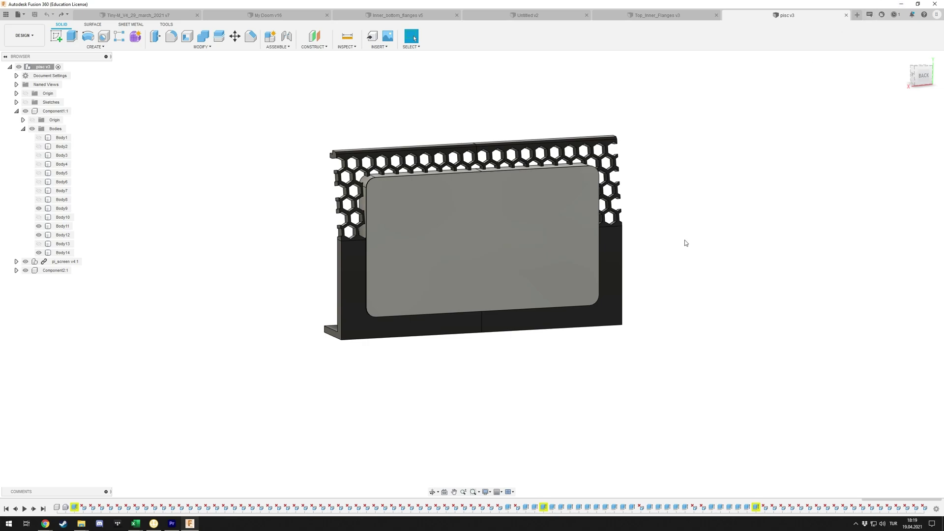
pyautogui.moveTo(381, 130); pyautogui.dragTo(392, 142, button='middle')
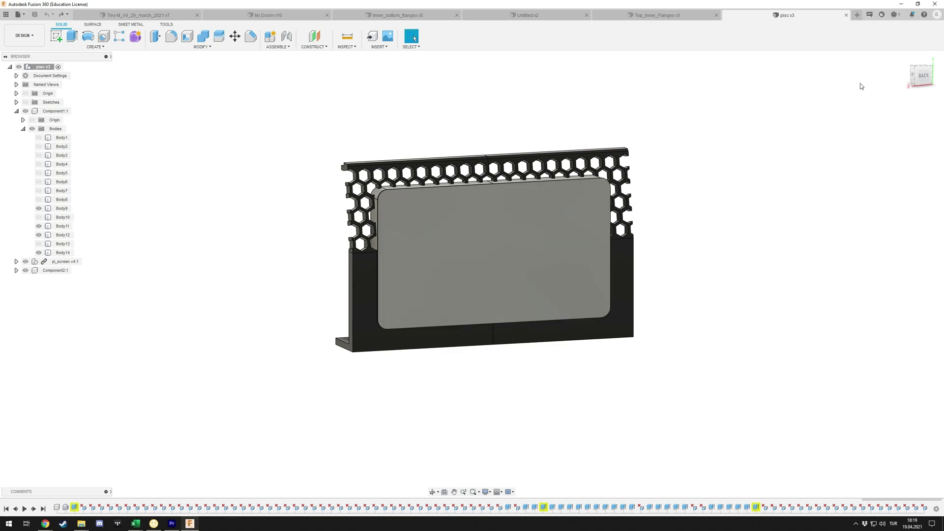
# - Minimise Fusion 360 and go back from the Hole_x1.stl preview to the Mods repository root
pyautogui.click(903, 4)
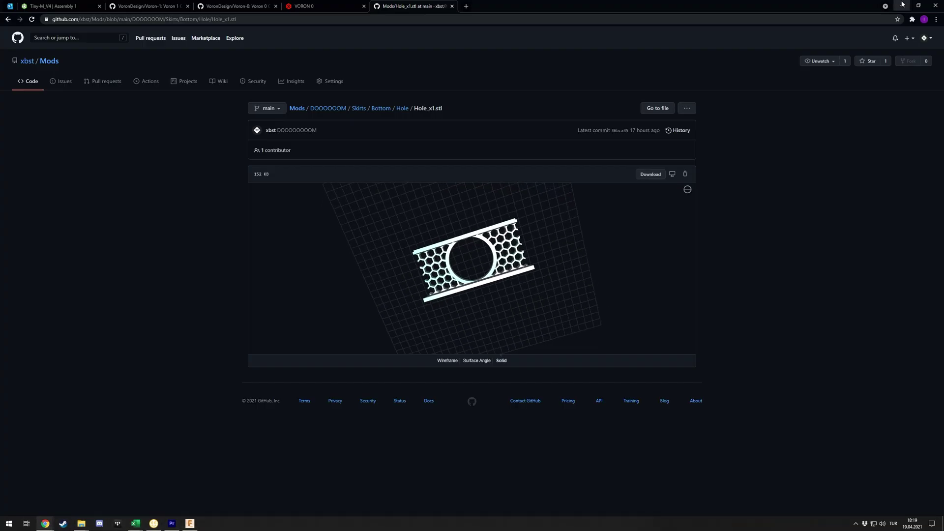
pyautogui.click(337, 110)
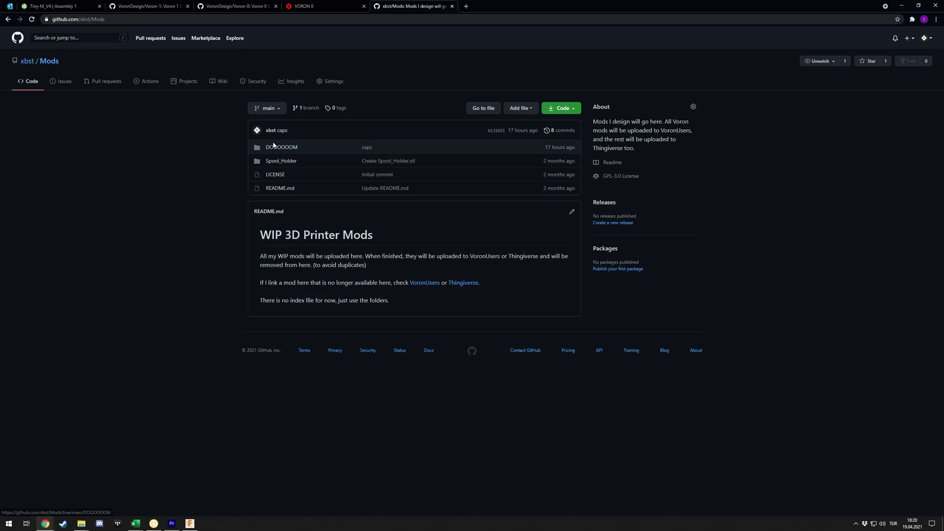
pyautogui.click(289, 149)
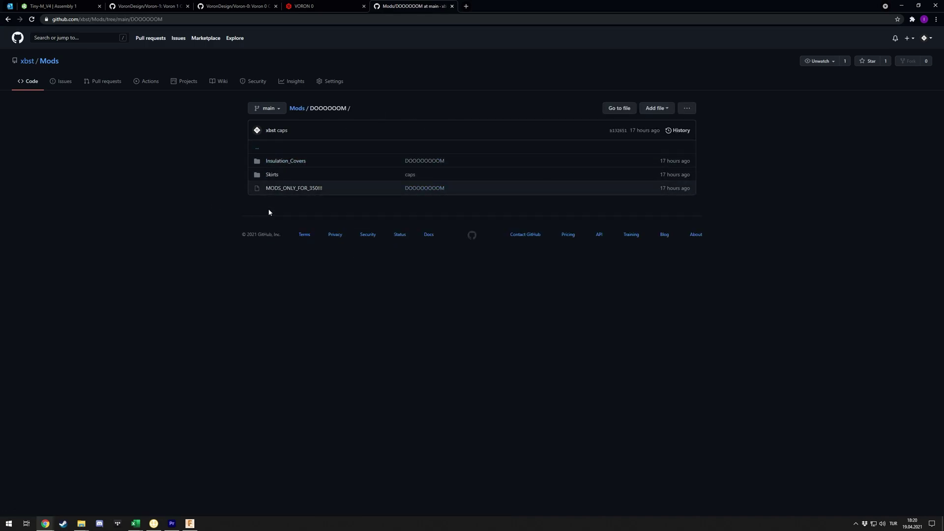
pyautogui.click(297, 108)
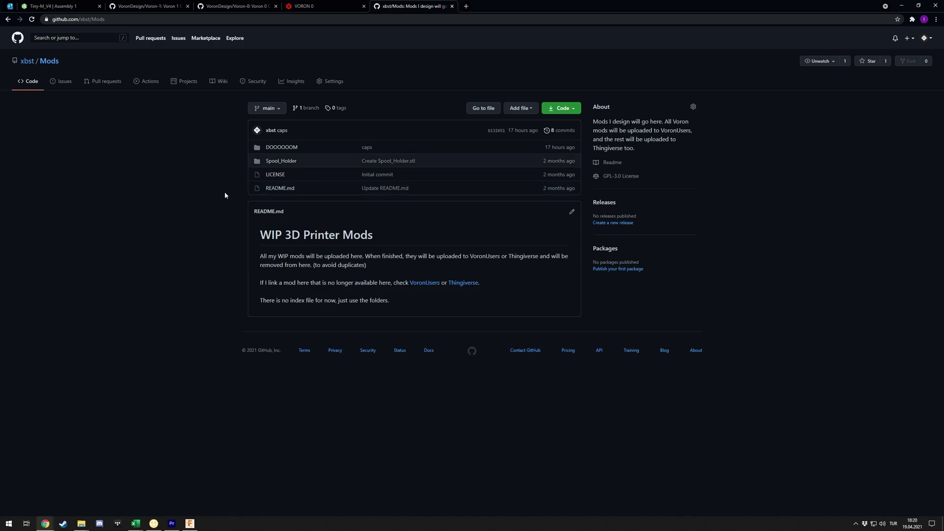
# - Open the VoronDesign/Voron-0 repository, scroll to its Voron Zero README, briefly checking the VORON 0 tab
pyautogui.click(228, 6)
pyautogui.scroll(-1, 380, 315)
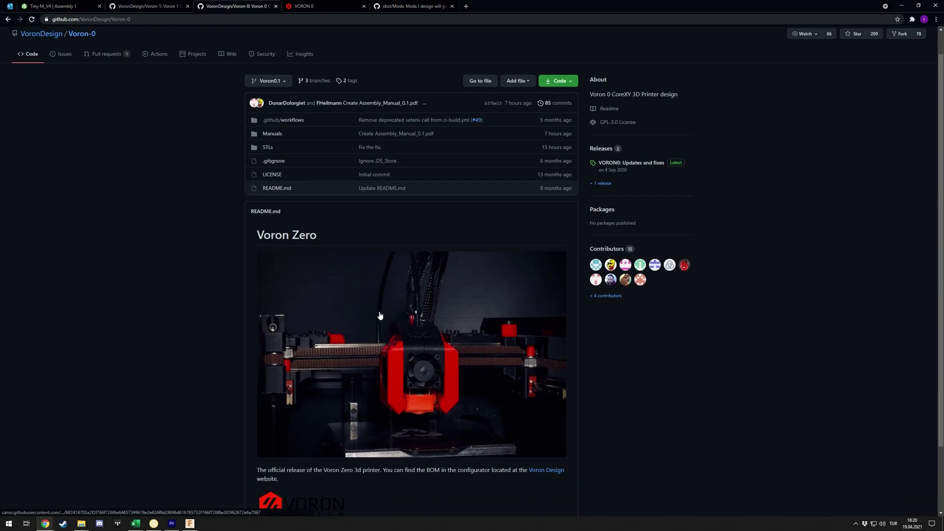
pyautogui.scroll(-1, 379, 315)
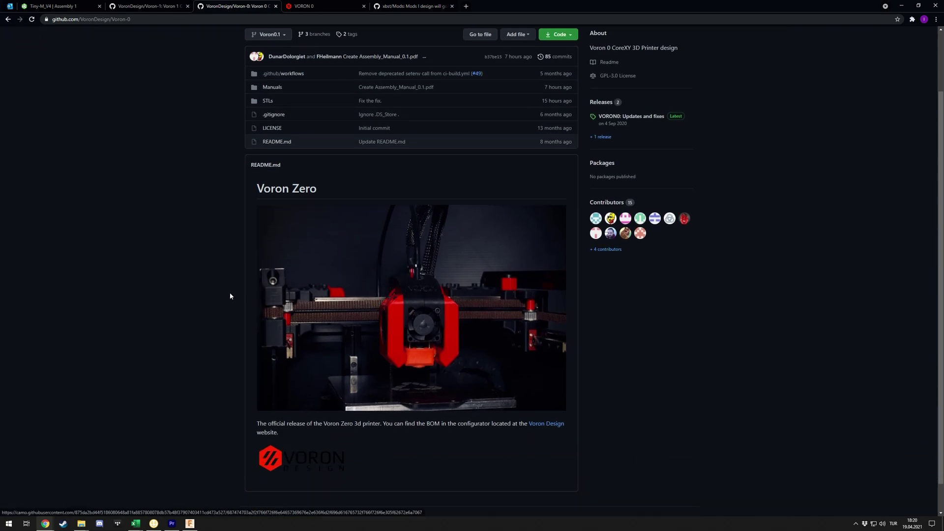
pyautogui.scroll(-1, 197, 288)
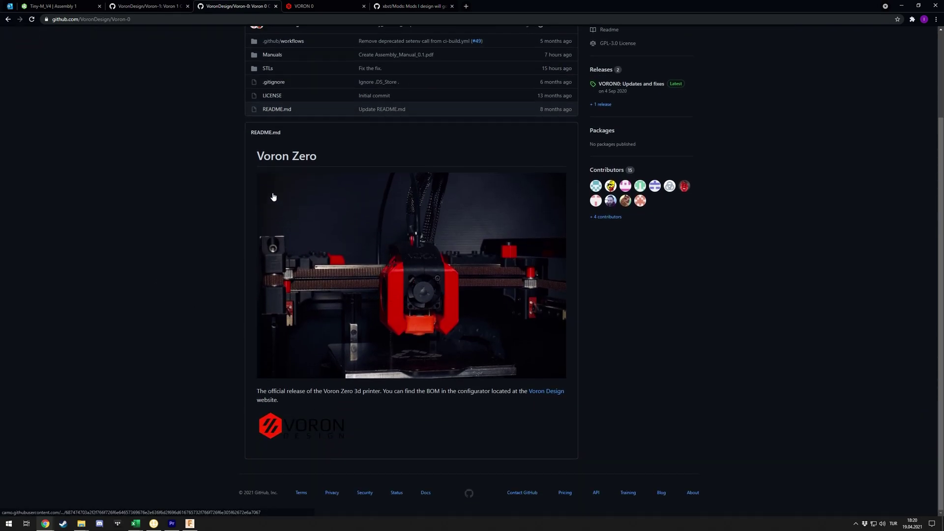
pyautogui.click(314, 5)
pyautogui.click(238, 6)
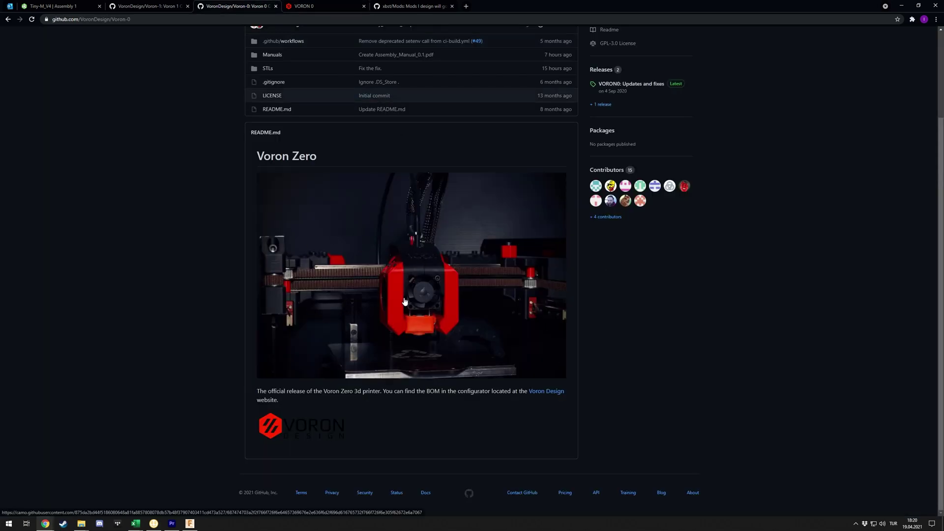
pyautogui.scroll(1, 349, 309)
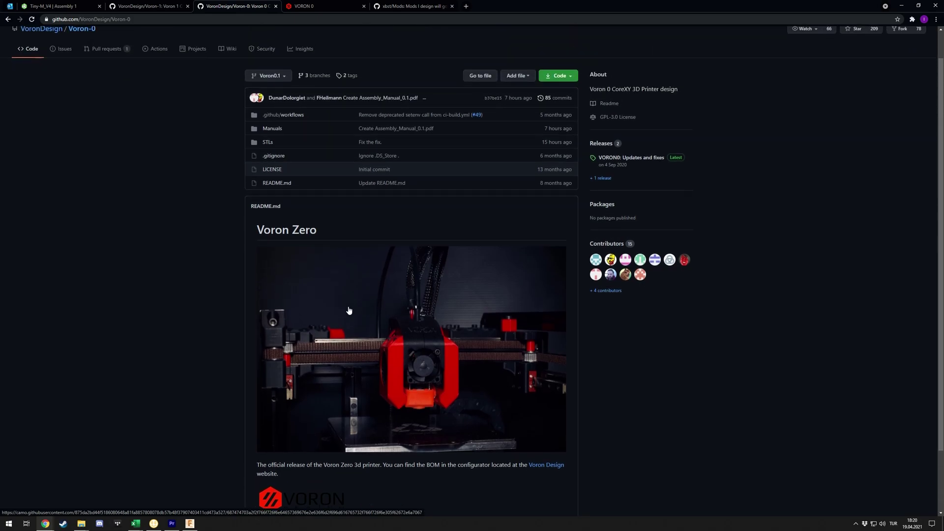
pyautogui.scroll(-1, 339, 312)
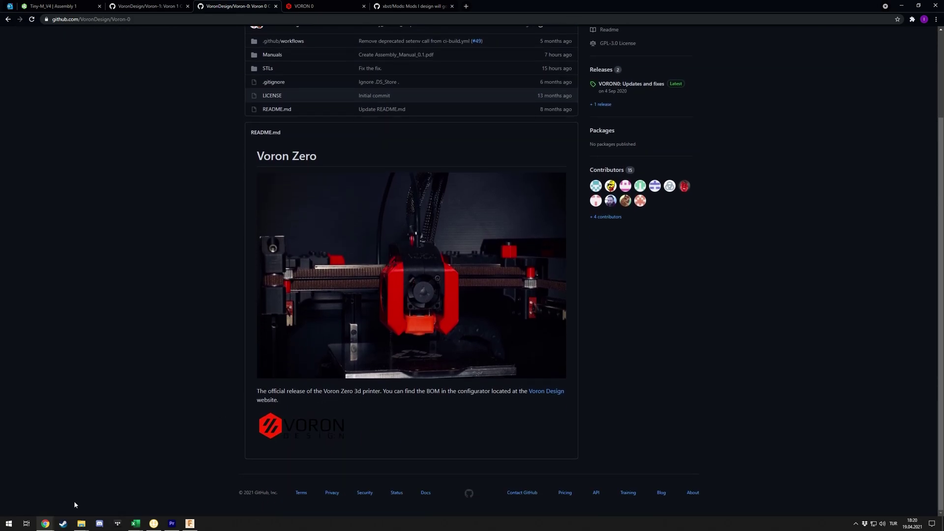
# - Bring up the YouTube window and play the Voron:LIVE! Voron Day stream full screen
pyautogui.moveTo(45, 523)
pyautogui.click(213, 509)
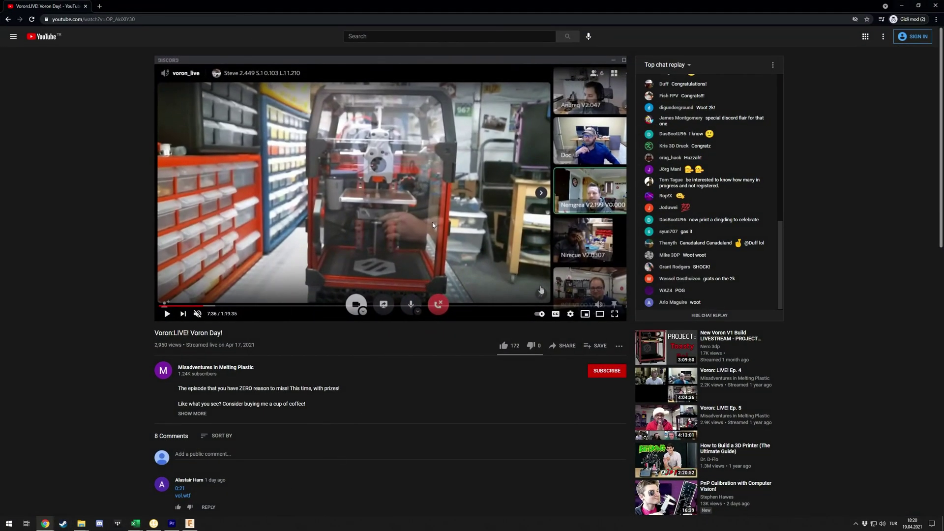
pyautogui.doubleClick(432, 222)
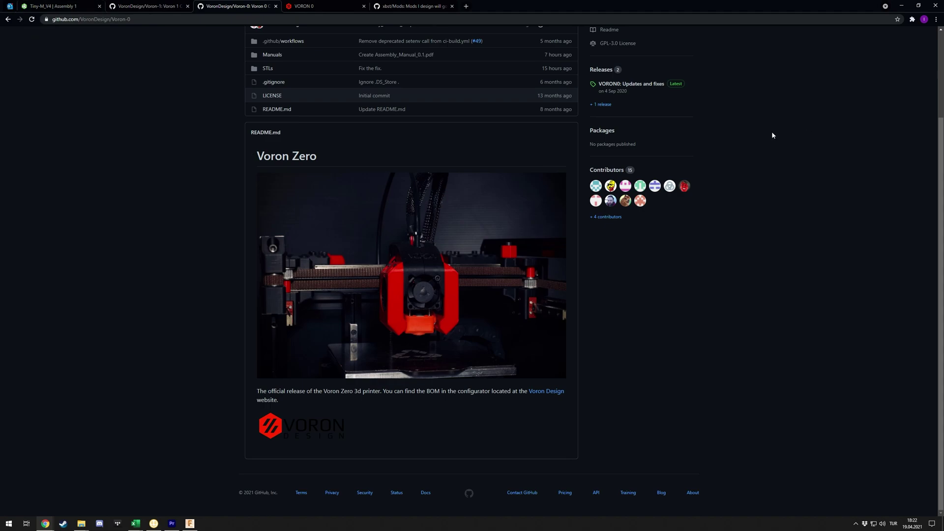
# - Scroll up the Voron-0 page and switch to the Tiny-M_V4 | Assembly 1 tab
pyautogui.scroll(1, 728, 131)
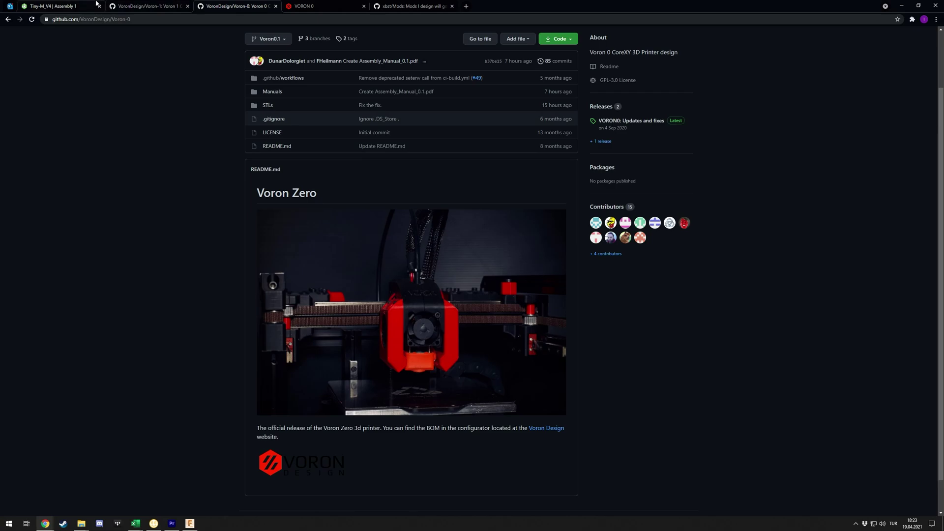
pyautogui.click(78, 4)
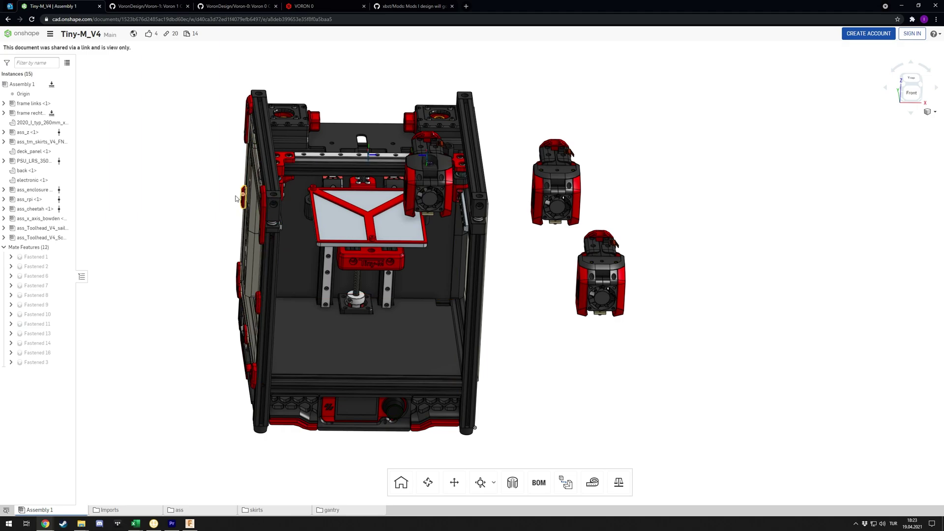
# - Orbit the Tiny-M_V4 assembly to inspect its underside, its top, then an upright front view
pyautogui.moveTo(207, 189); pyautogui.dragTo(206, 191, button='middle')
pyautogui.moveTo(206, 191); pyautogui.dragTo(519, 226, button='right')
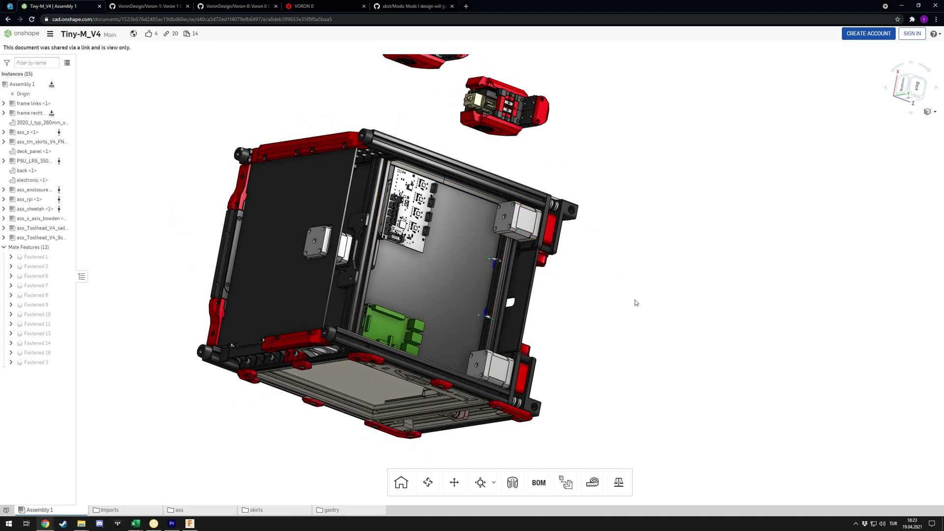
pyautogui.moveTo(634, 302); pyautogui.dragTo(453, 206, button='right')
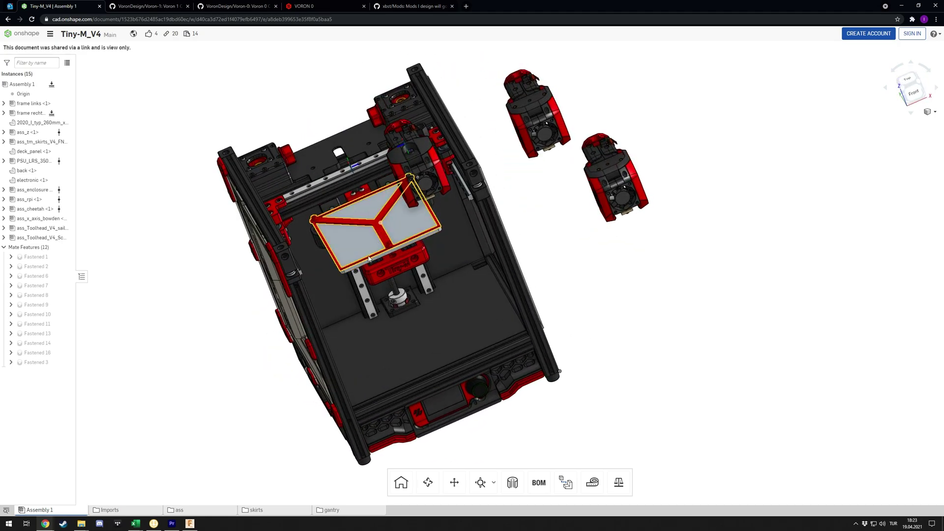
pyautogui.moveTo(543, 291); pyautogui.dragTo(582, 287, button='right')
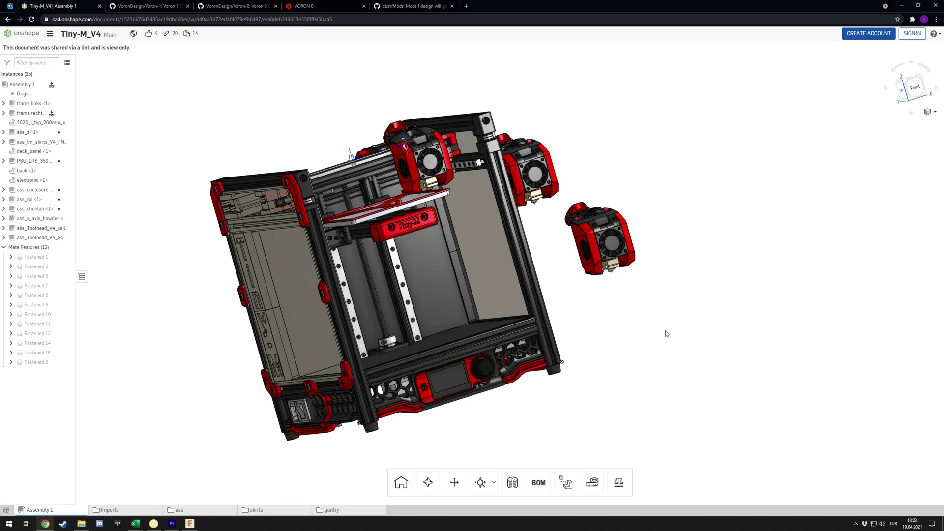
# - Browse the VoronDesign/Voron-1 repository's Voron 1.8 README, then bring up the Tiny-M BOM workbook in Excel
pyautogui.click(147, 6)
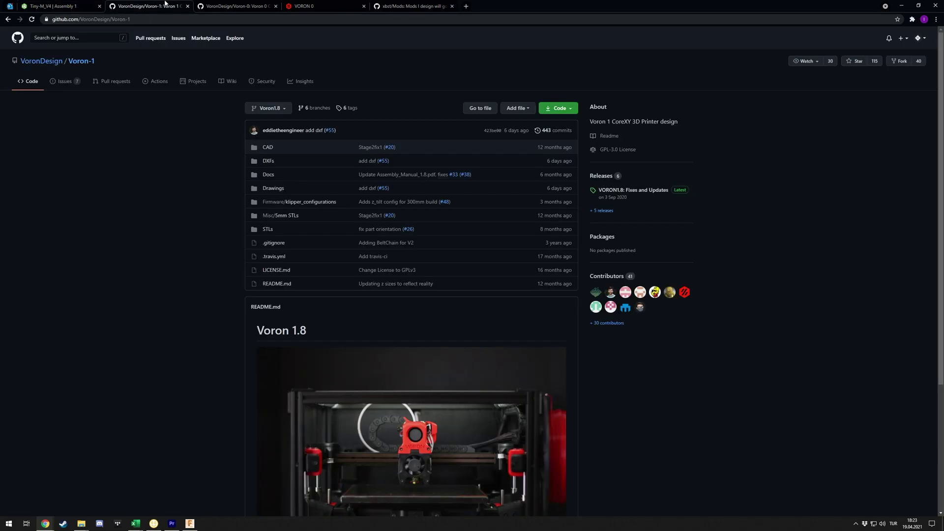
pyautogui.scroll(-4, 336, 207)
pyautogui.scroll(1, 256, 197)
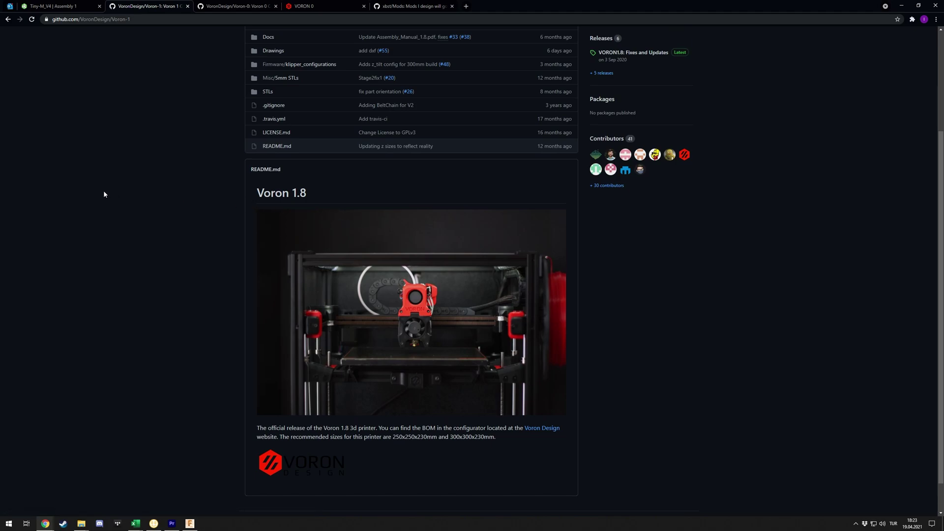
pyautogui.scroll(3, 216, 197)
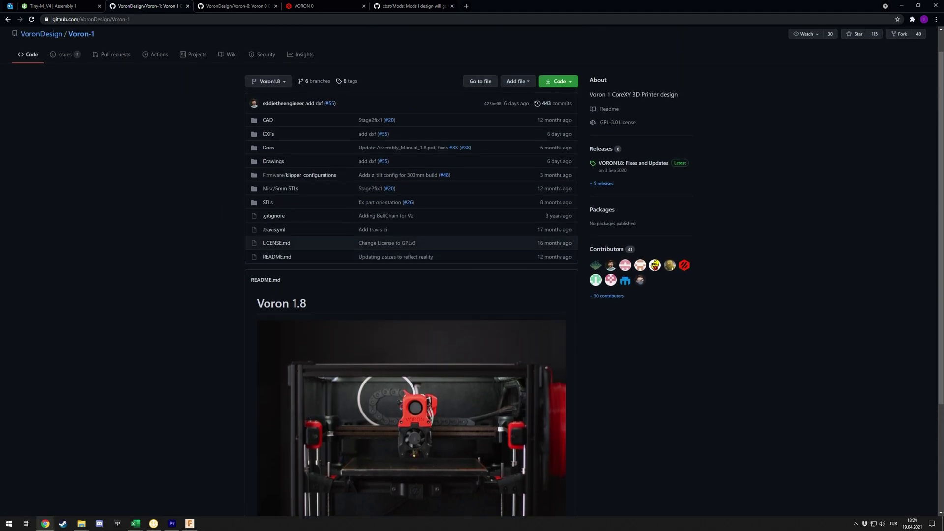
pyautogui.hotkey('alt', 'Tab')
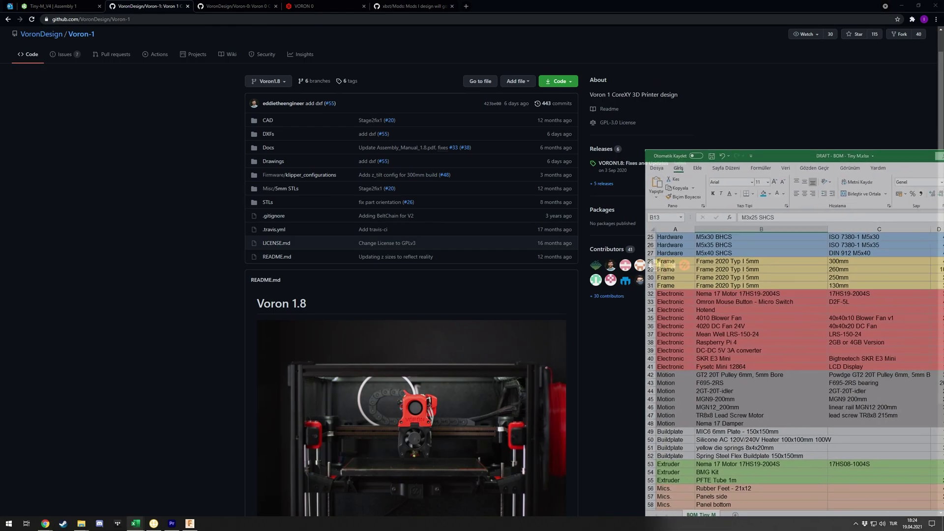
# - Review the Tiny-M BOM list, its 250 total and the shopping-cart screenshot, then return to Chrome
pyautogui.scroll(8, 370, 369)
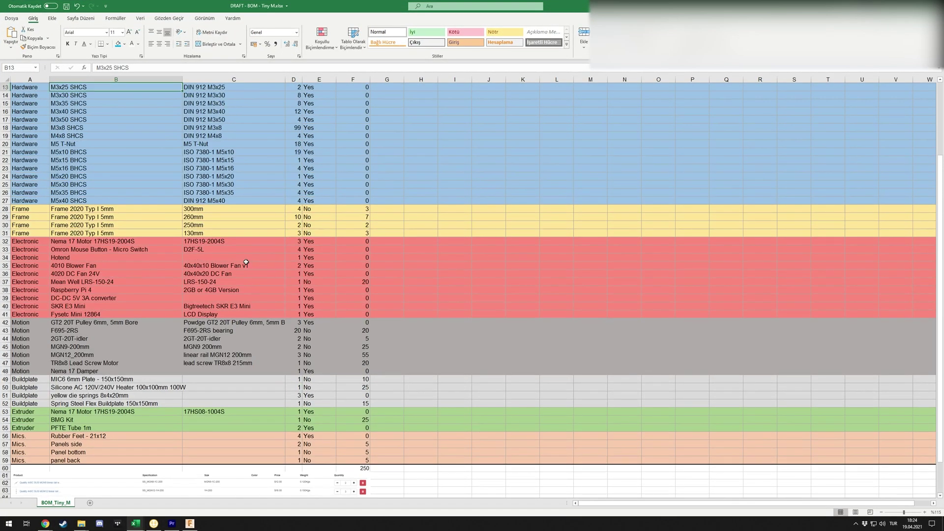
pyautogui.scroll(-5, 348, 390)
pyautogui.scroll(-2, 348, 390)
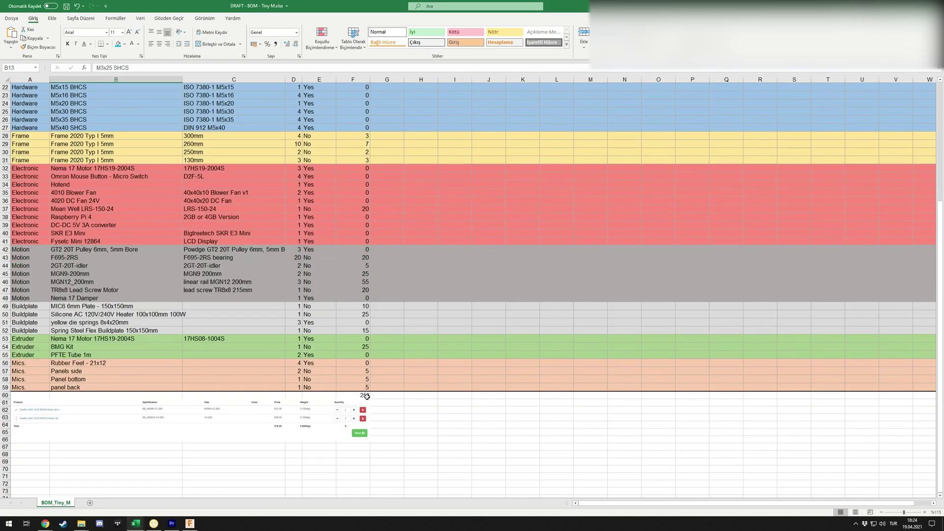
pyautogui.click(362, 398)
pyautogui.scroll(7, 361, 396)
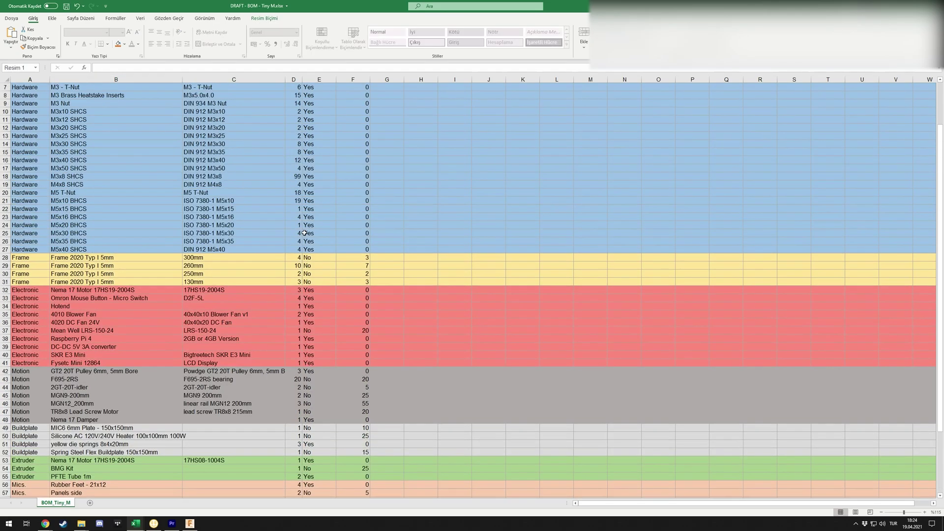
pyautogui.scroll(-13, 355, 182)
pyautogui.scroll(6, 355, 183)
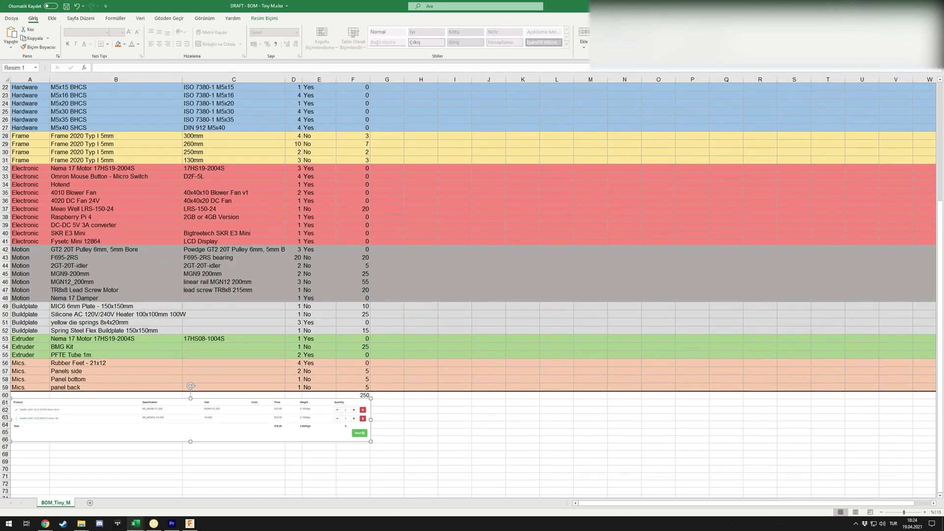
pyautogui.hotkey('alt', 'Tab')
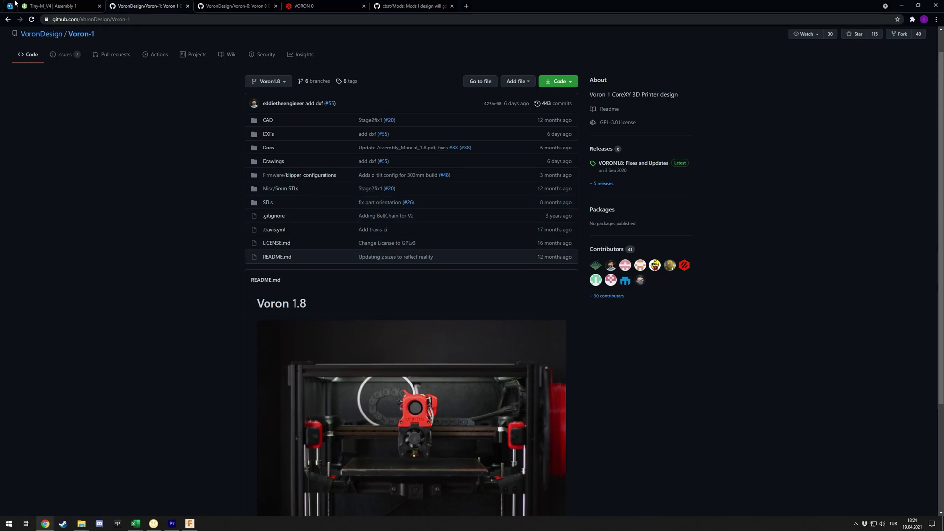
# - Back on the Tiny-M_V4 assembly, pan the view and orbit it to a front-left angle
pyautogui.click(46, 5)
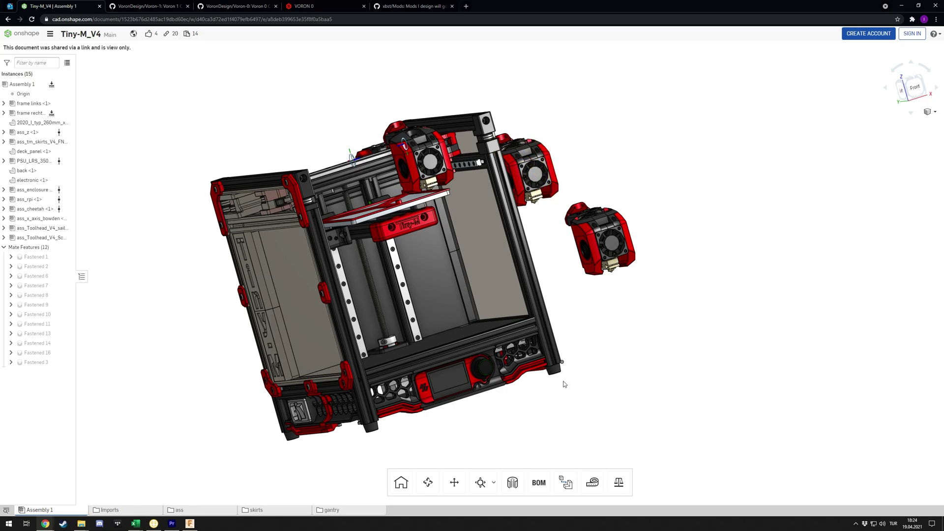
pyautogui.moveTo(382, 435); pyautogui.dragTo(346, 431, button='middle')
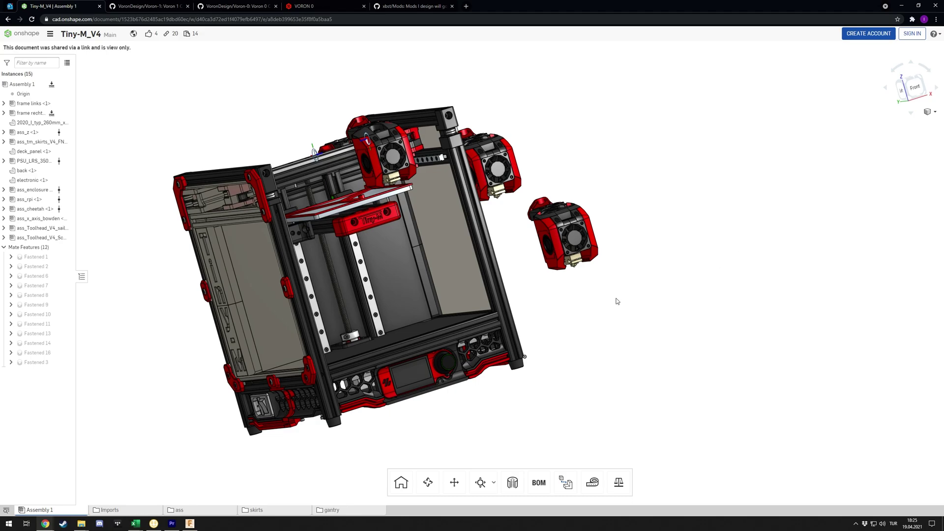
pyautogui.moveTo(617, 299); pyautogui.dragTo(666, 339, button='middle')
pyautogui.moveTo(321, 184)
pyautogui.mouseDown(button='right')
pyautogui.moveTo(415, 200)
pyautogui.moveTo(330, 180)
pyautogui.mouseUp(button='right')
pyautogui.moveTo(220, 295); pyautogui.dragTo(238, 354, button='right')
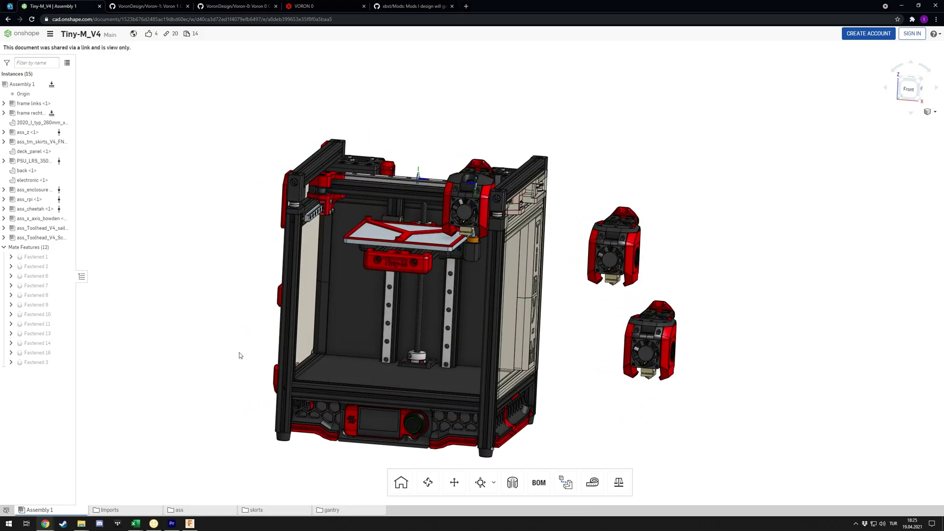
pyautogui.moveTo(560, 316); pyautogui.dragTo(687, 295, button='right')
# - Flip to the Voron-1 tab and back, then orbit the Tiny-M_V4 assembly to a front-right view
pyautogui.click(169, 6)
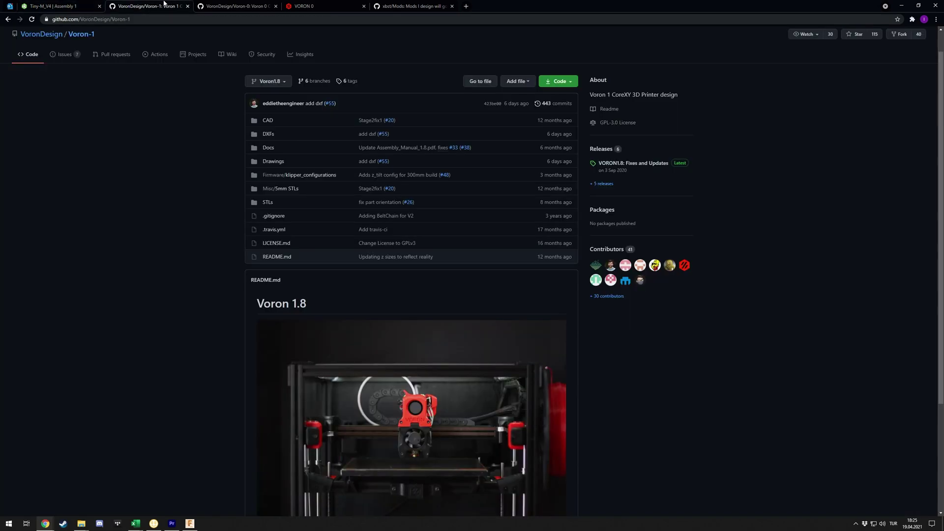
pyautogui.click(78, 6)
pyautogui.moveTo(787, 136); pyautogui.dragTo(642, 201, button='right')
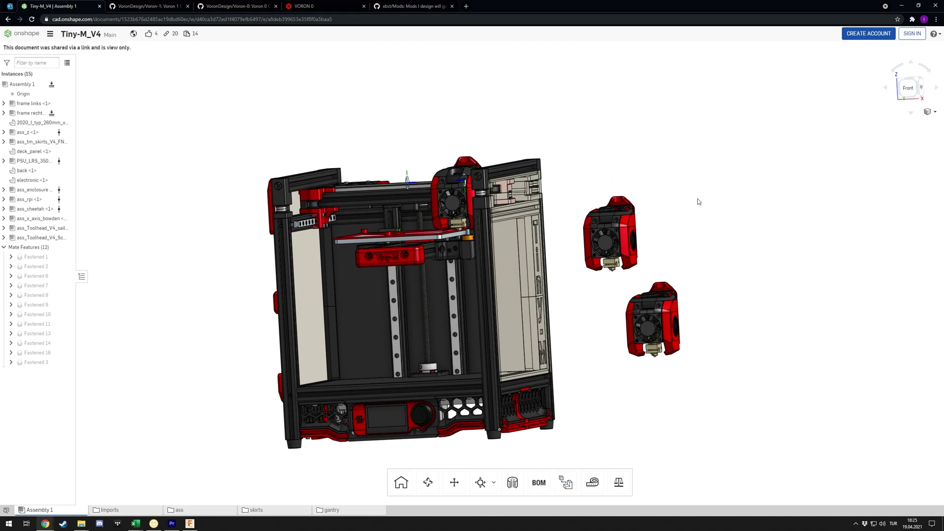